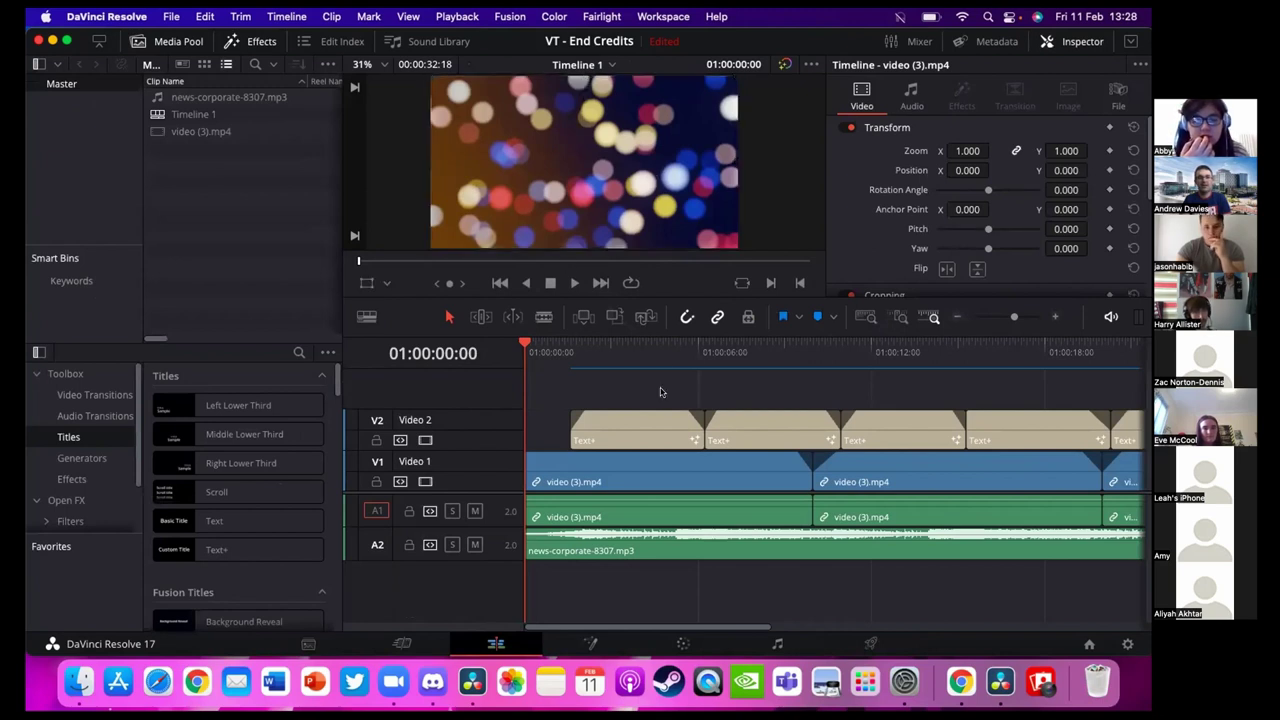
- Play back the credits timeline, then scrub the playhead back to a credits title
{"action": "left_click", "coordinate": [575, 284]}
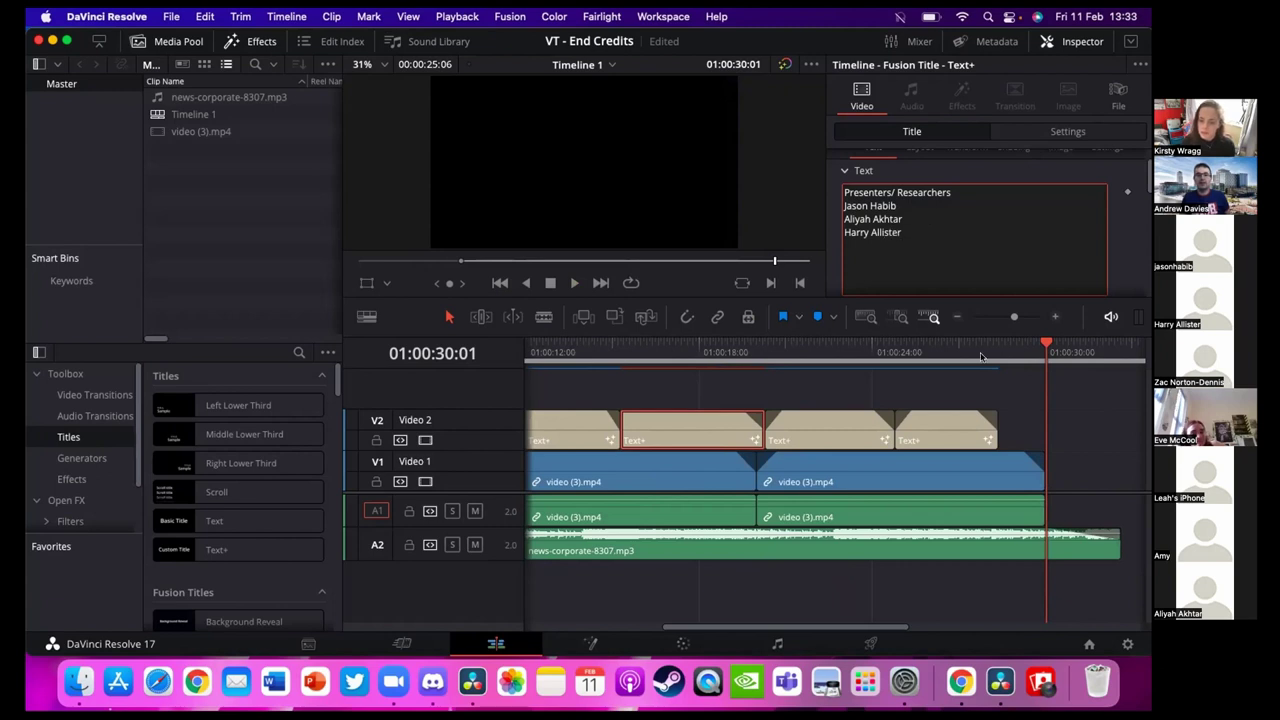
{"action": "right_click", "coordinate": [943, 347]}
{"action": "left_click", "coordinate": [920, 378]}
{"action": "left_click_drag", "start_coordinate": [1037, 344], "coordinate": [705, 367]}
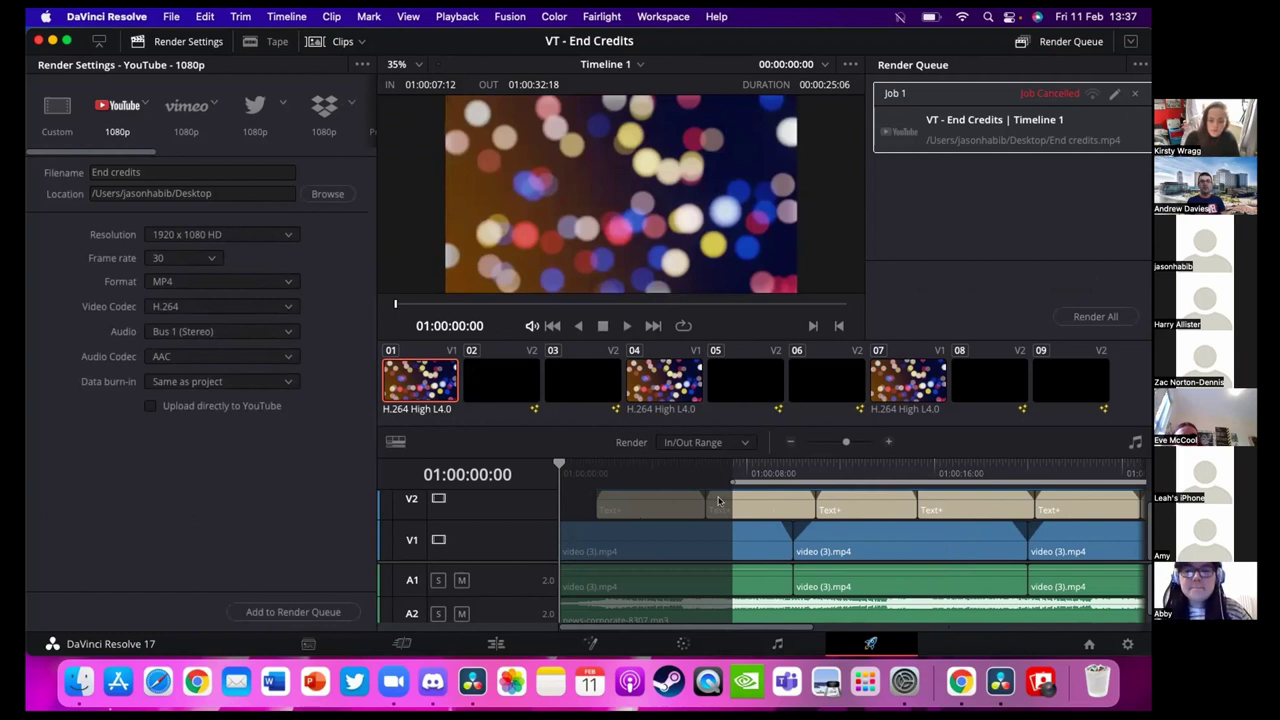
- Clear the In point and queue End credits.mp4 for the whole timeline, replacing the old file
{"action": "key", "text": "alt+x"}
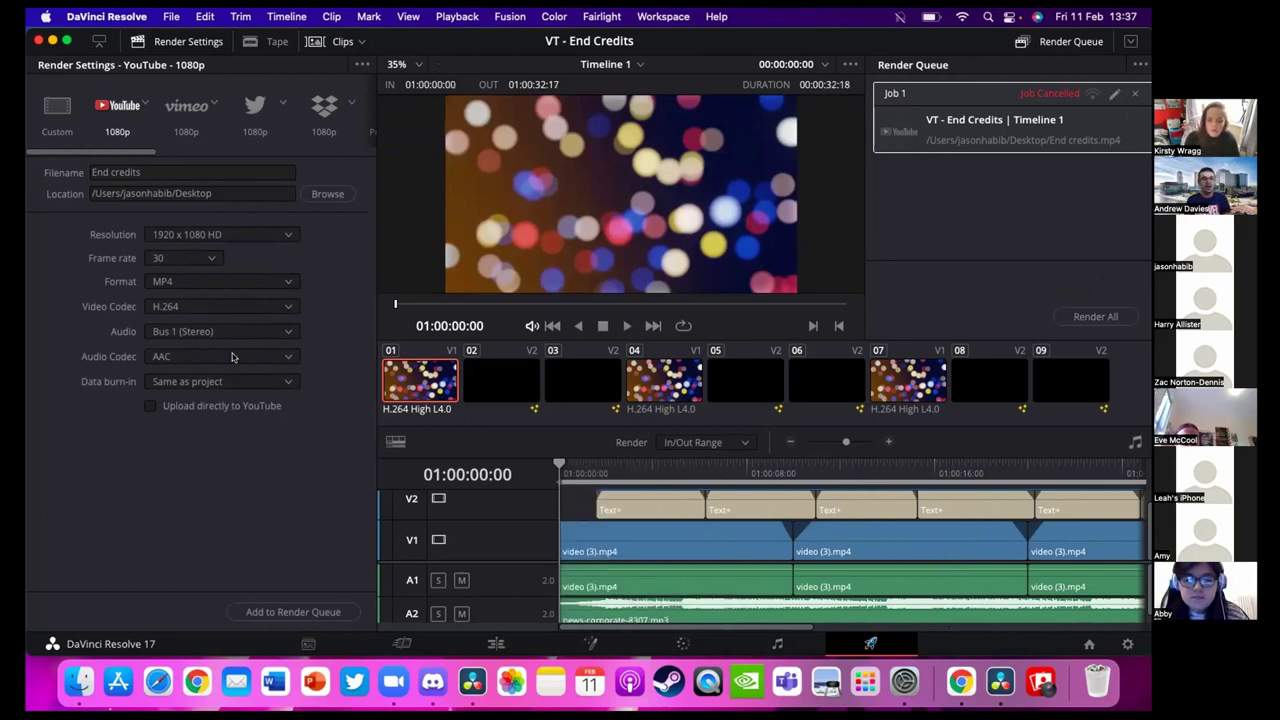
{"action": "left_click", "coordinate": [269, 613]}
{"action": "left_click", "coordinate": [720, 437]}
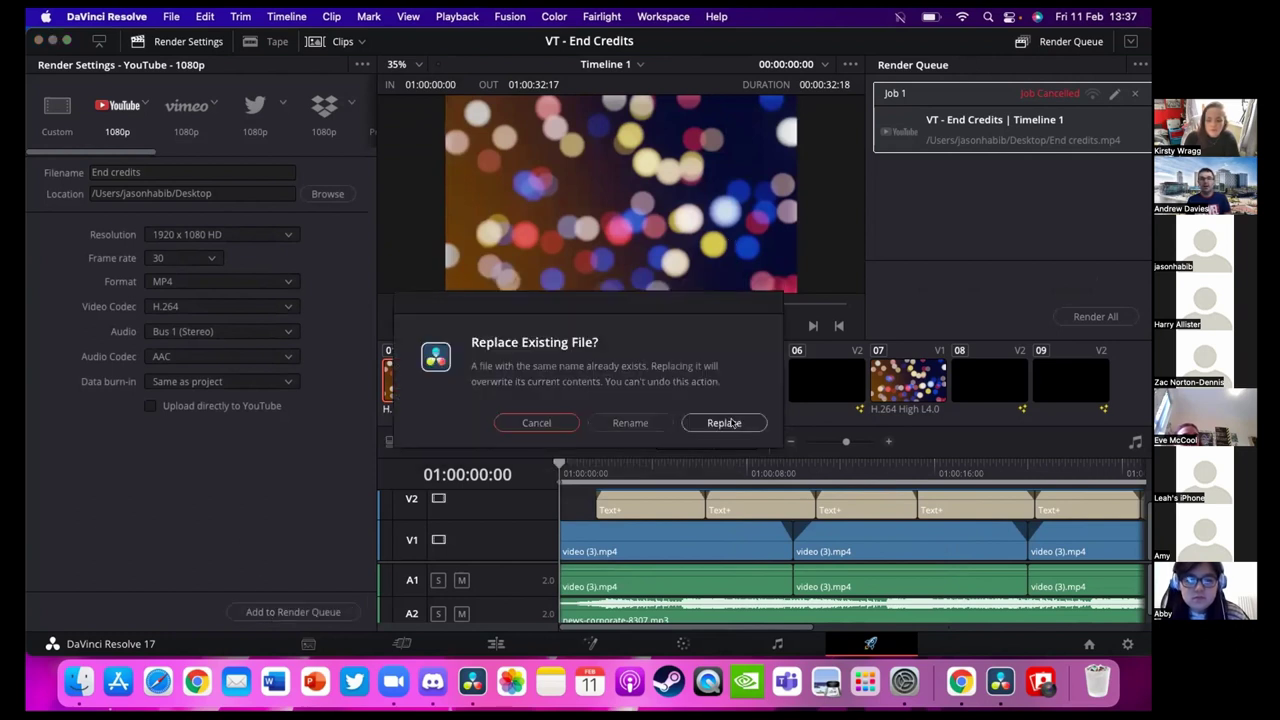
{"action": "left_click", "coordinate": [703, 423]}
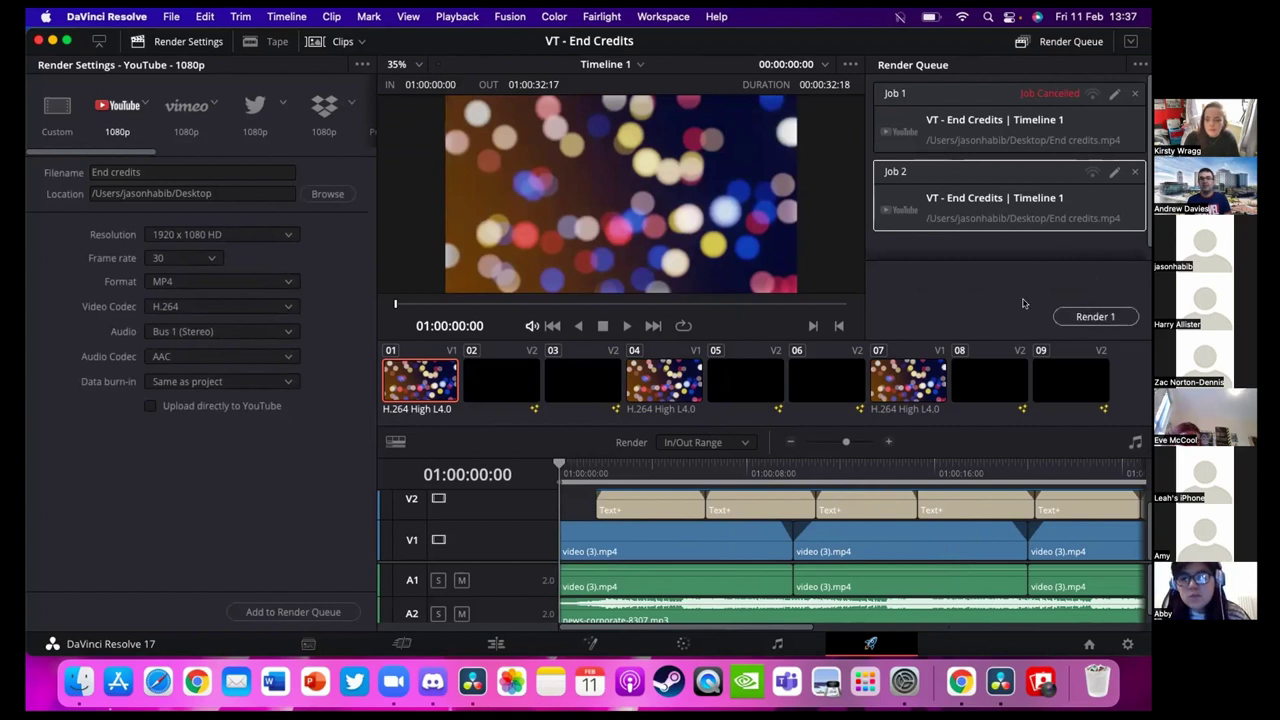
- Start rendering Job 2 from the Render Queue panel
{"action": "left_click", "coordinate": [1090, 316]}
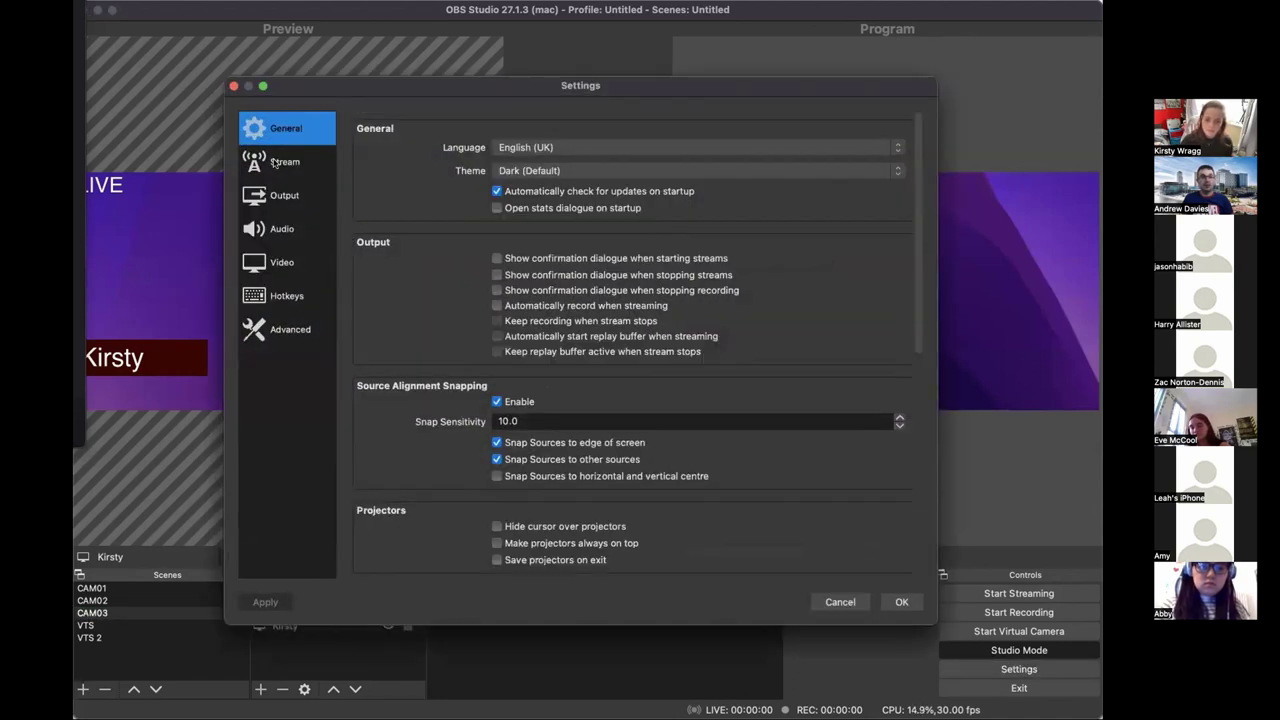
- Show the Stream settings with Twitch as service and Auto (Recommended) server
{"action": "left_click", "coordinate": [276, 163]}
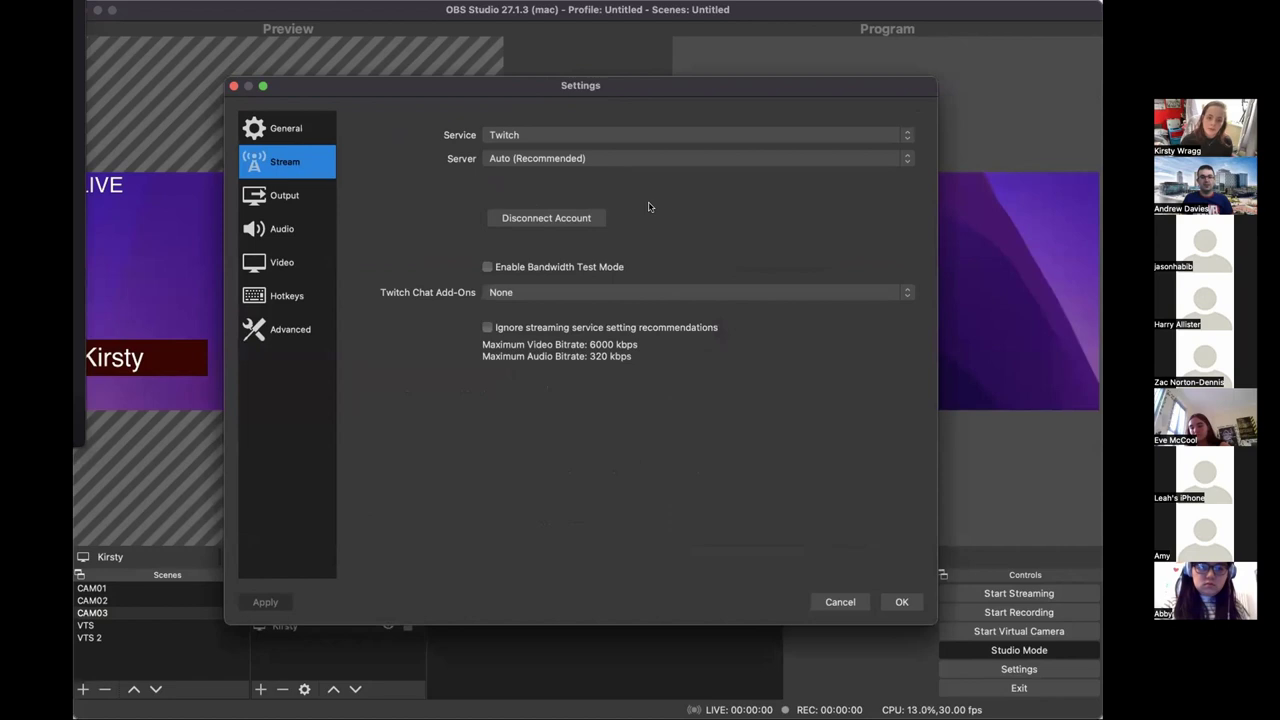